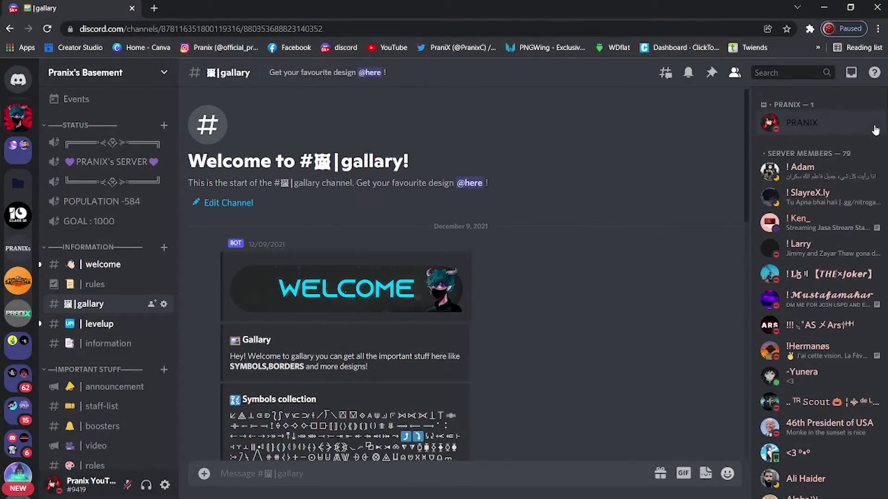
Step: In the gallary channel, view a server member's profile card
{"action": "left_click", "coordinate": [875, 130]}
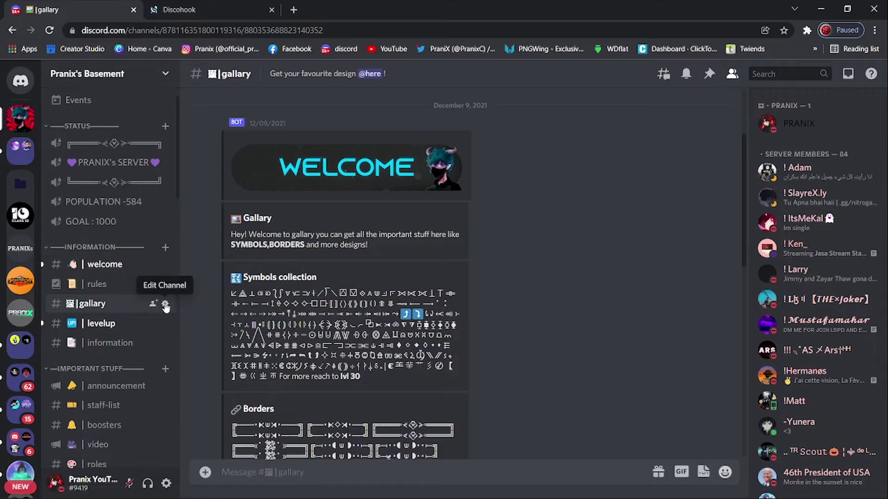
Step: Create a webhook under the gallary channel's Integrations, rename it Gallary, and save
{"action": "left_click", "coordinate": [165, 305]}
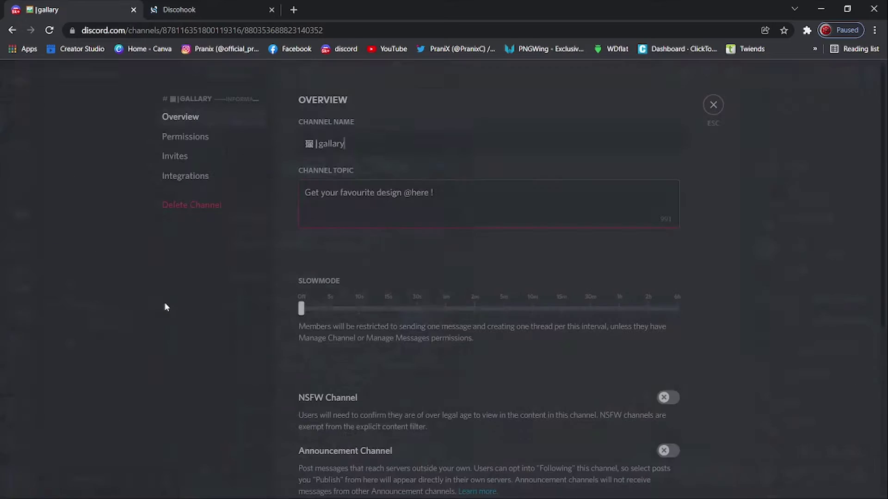
{"action": "left_click", "coordinate": [235, 178]}
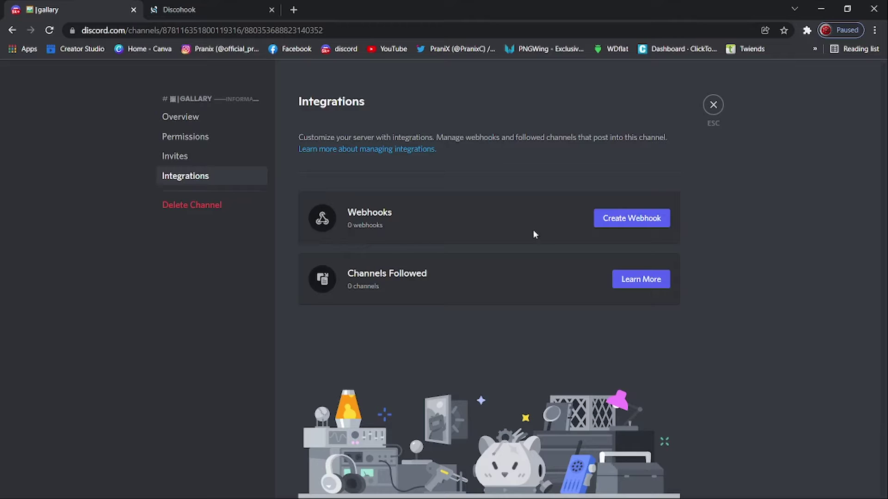
{"action": "left_click", "coordinate": [637, 217]}
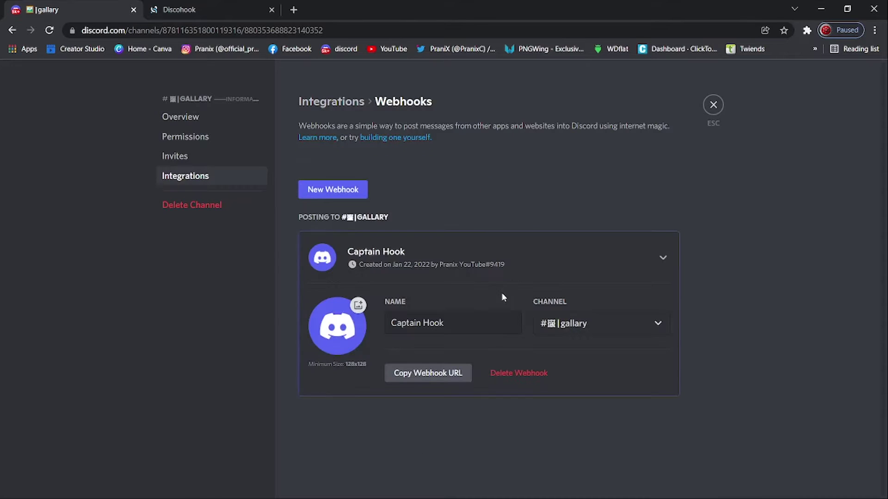
{"action": "left_click", "coordinate": [453, 326]}
{"action": "key", "text": "ctrl+a"}
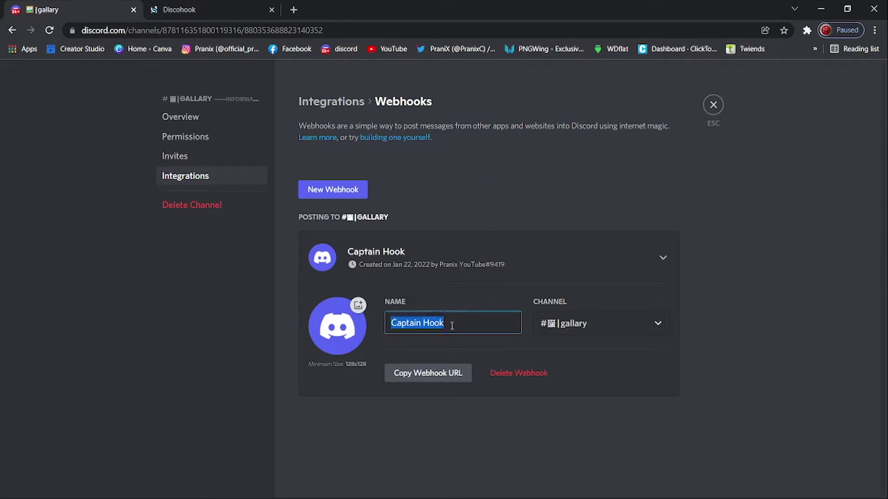
{"action": "type", "text": "Gallary"}
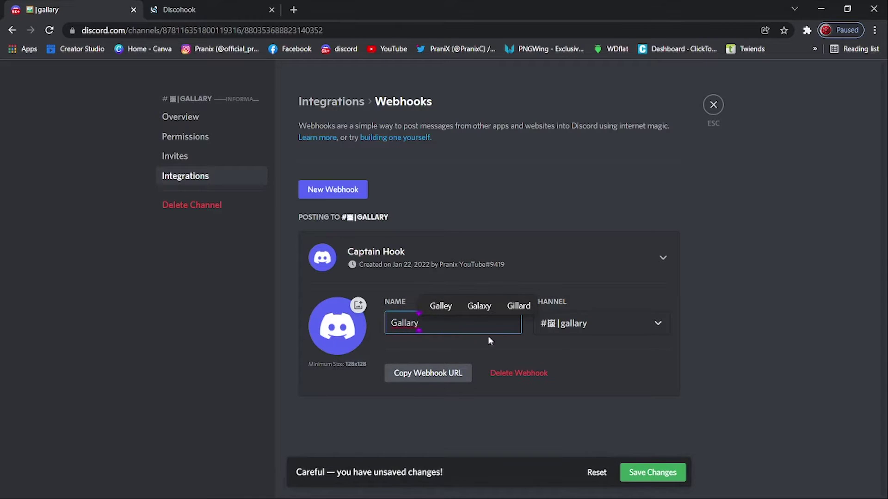
{"action": "left_click", "coordinate": [672, 472]}
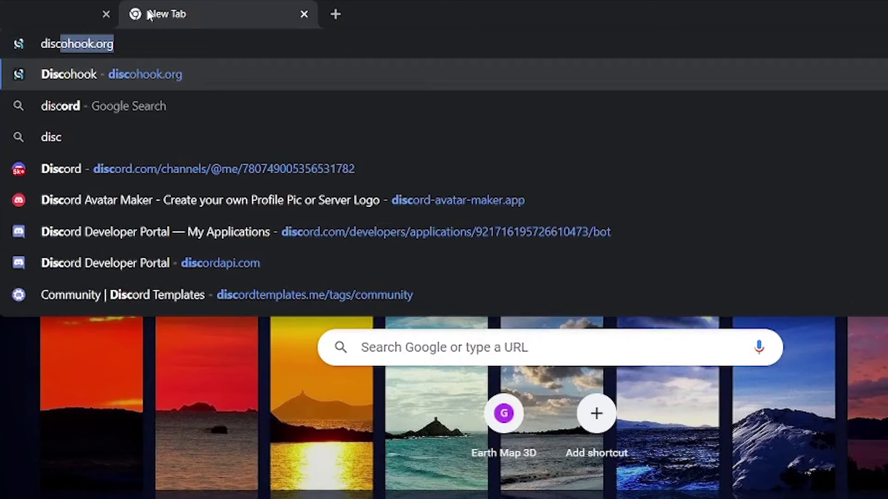
Step: Load discohook.org in the Discohook tab
{"action": "key", "text": "Return"}
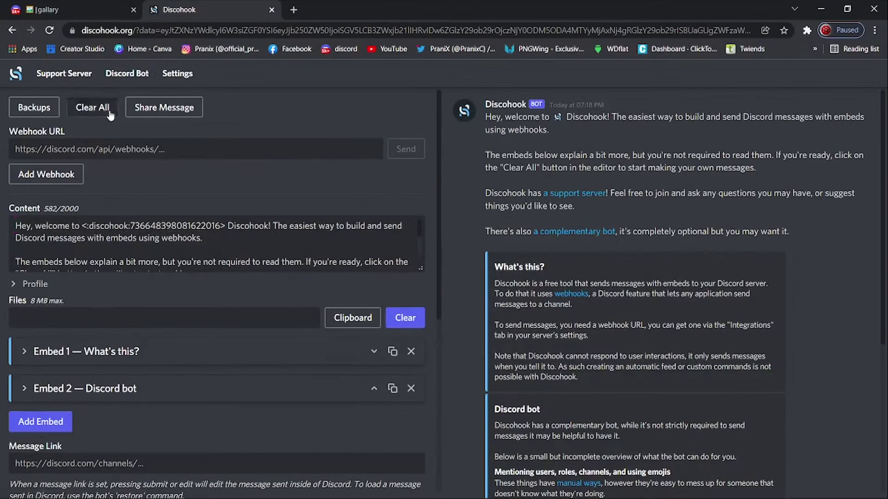
Step: Clear the sample message and paste the Gallary webhook URL into Discohook's Webhook URL field
{"action": "left_click", "coordinate": [109, 110]}
{"action": "left_click", "coordinate": [557, 311]}
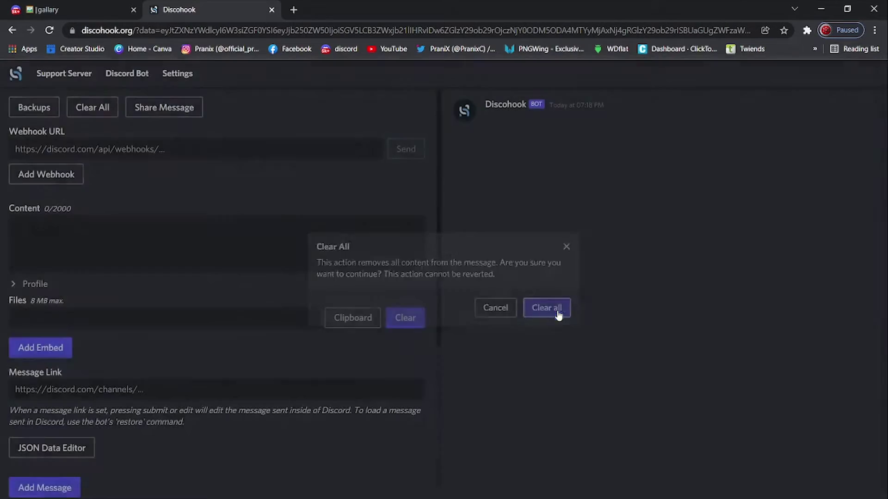
{"action": "left_click", "coordinate": [98, 9]}
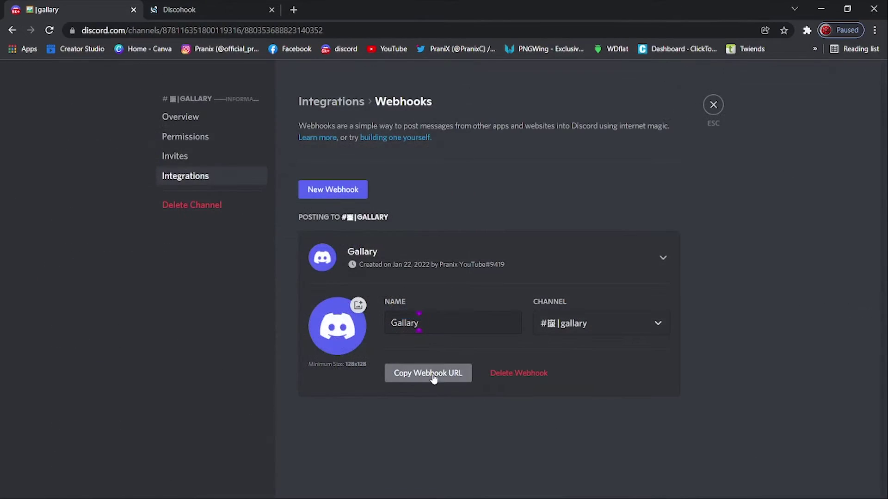
{"action": "left_click", "coordinate": [433, 377]}
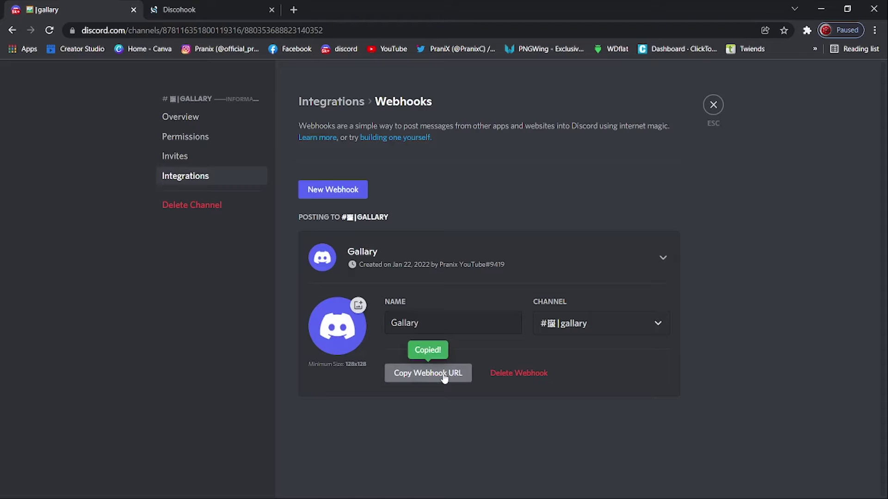
{"action": "left_click", "coordinate": [226, 5]}
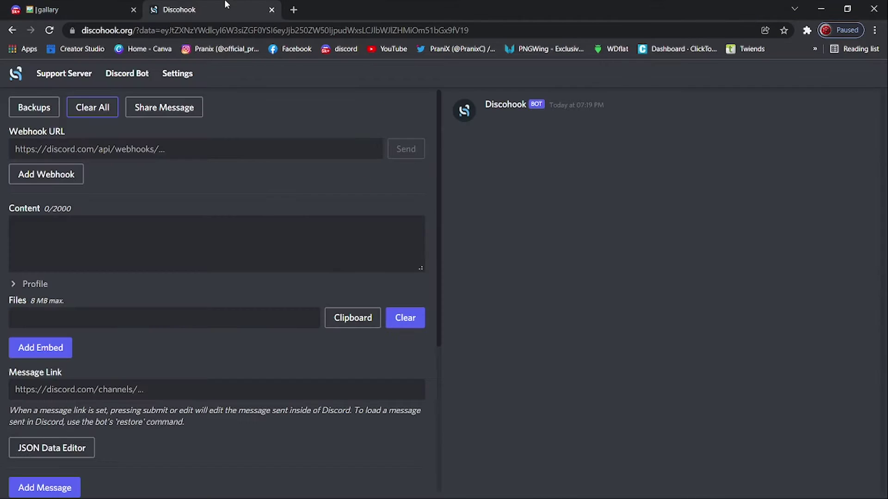
{"action": "left_click", "coordinate": [156, 145]}
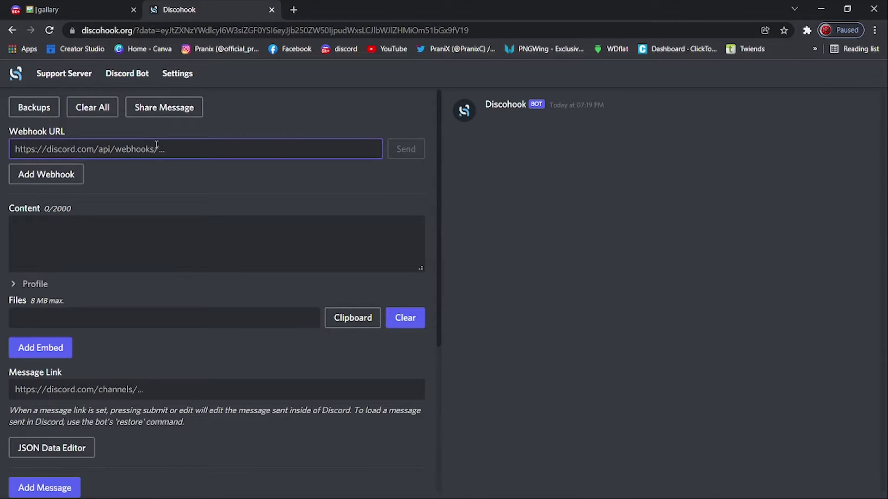
{"action": "key", "text": "ctrl+v"}
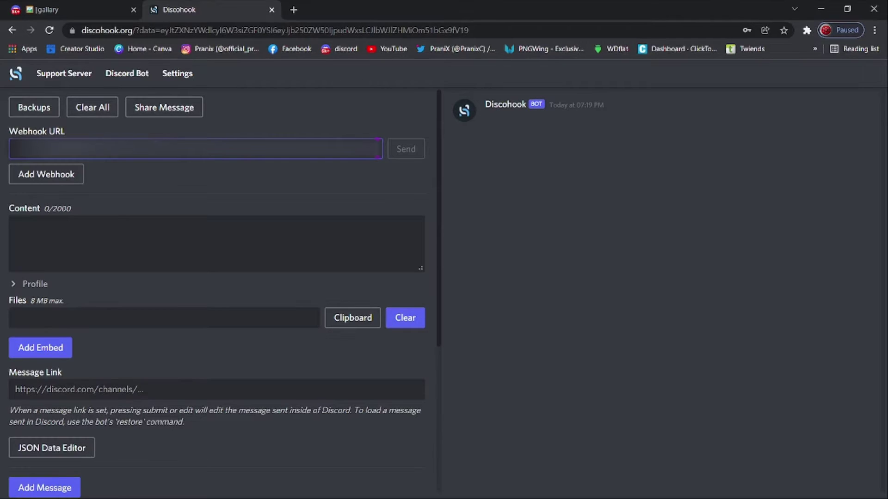
{"action": "left_click", "coordinate": [284, 175]}
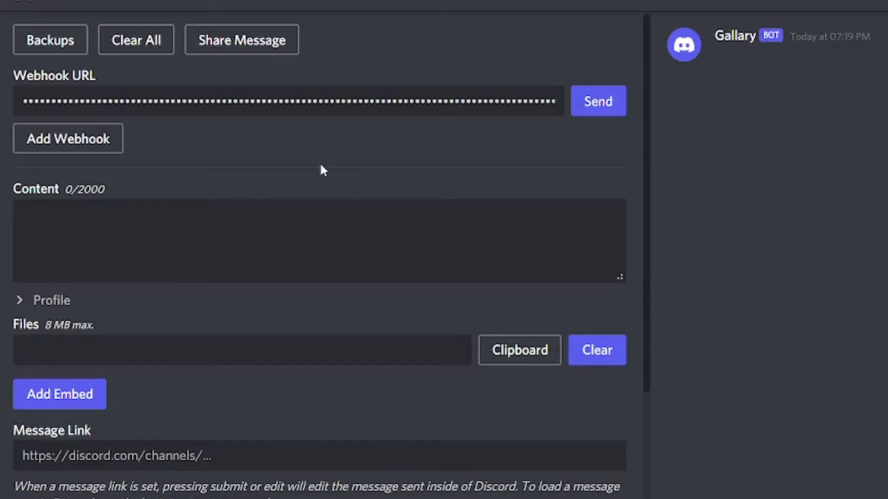
{"action": "left_click", "coordinate": [182, 219]}
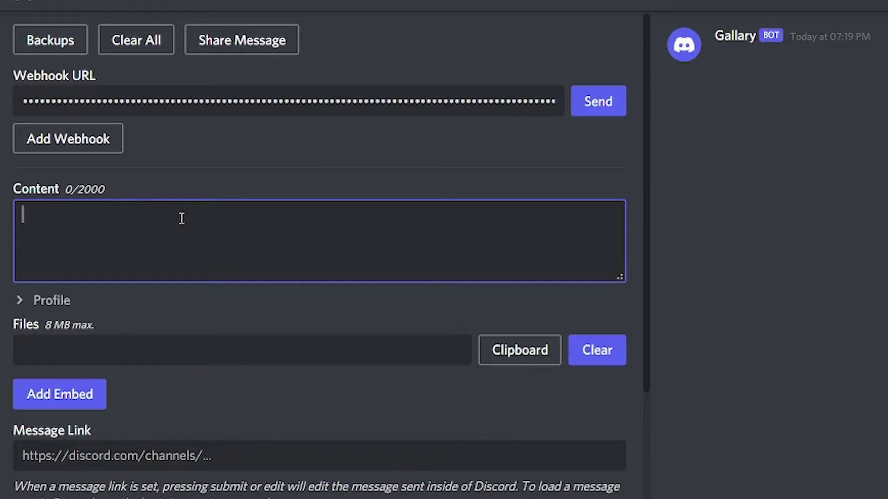
{"action": "type", "text": "hello w"}
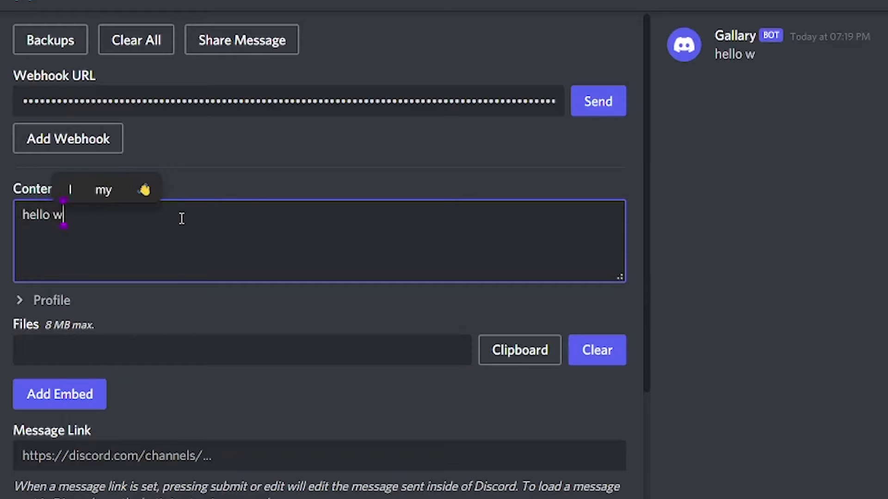
{"action": "type", "text": "orld!"}
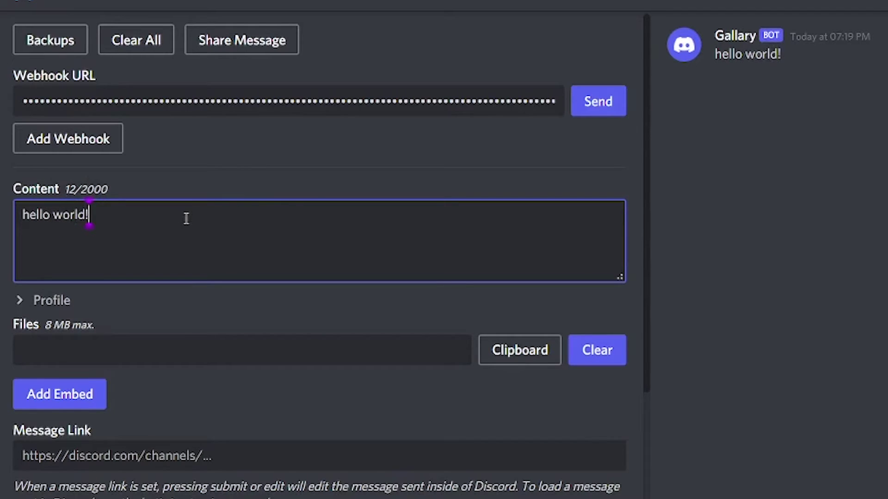
{"action": "key", "text": "BackSpace"}
{"action": "key", "text": "BackSpace"}
{"action": "key", "text": "BackSpace"}
{"action": "key", "text": "BackSpace"}
{"action": "key", "text": "BackSpace"}
{"action": "key", "text": "BackSpace"}
{"action": "key", "text": "BackSpace"}
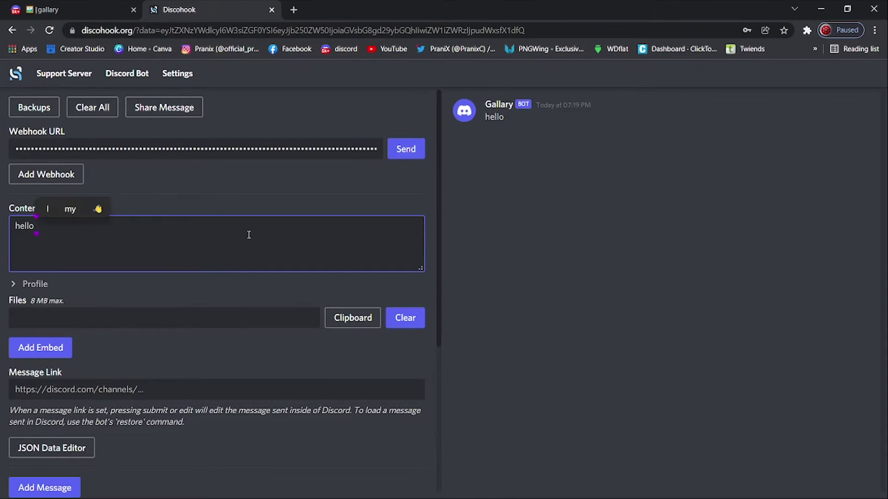
{"action": "key", "text": "BackSpace"}
{"action": "key", "text": "BackSpace"}
{"action": "key", "text": "BackSpace"}
{"action": "key", "text": "BackSpace"}
{"action": "key", "text": "BackSpace"}
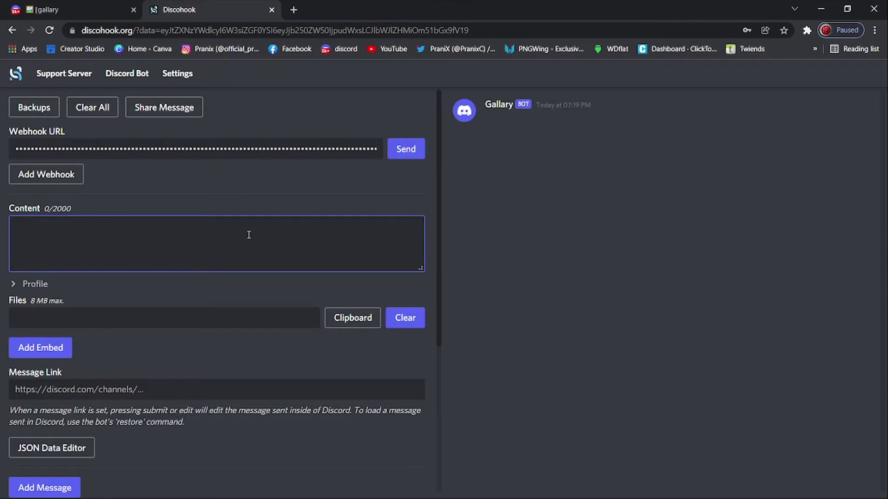
{"action": "scroll", "coordinate": [248, 235], "scroll_direction": "down", "scroll_amount": 1}
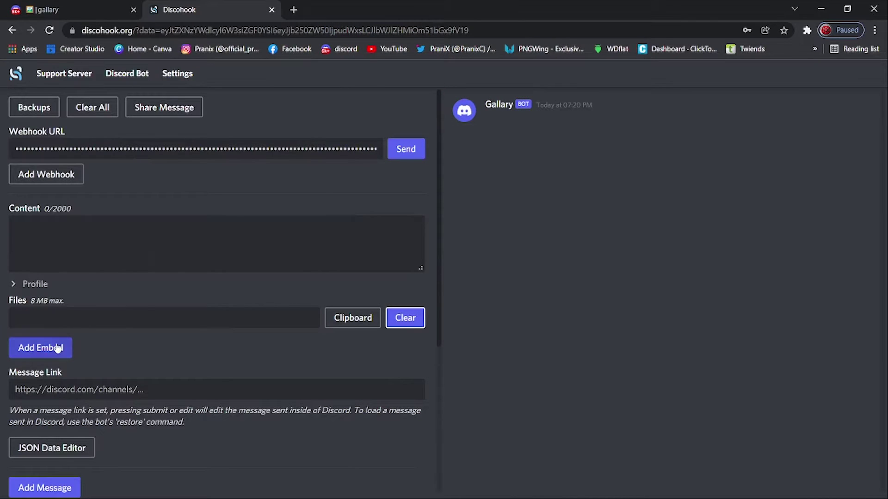
Step: Add Embed 1 and title it 'Welcome to Our Gallary'
{"action": "left_click", "coordinate": [64, 352]}
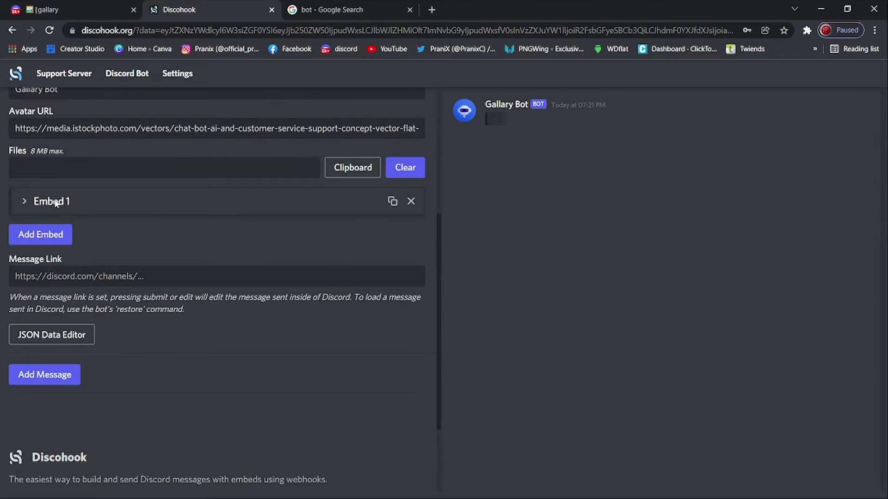
{"action": "left_click", "coordinate": [55, 202]}
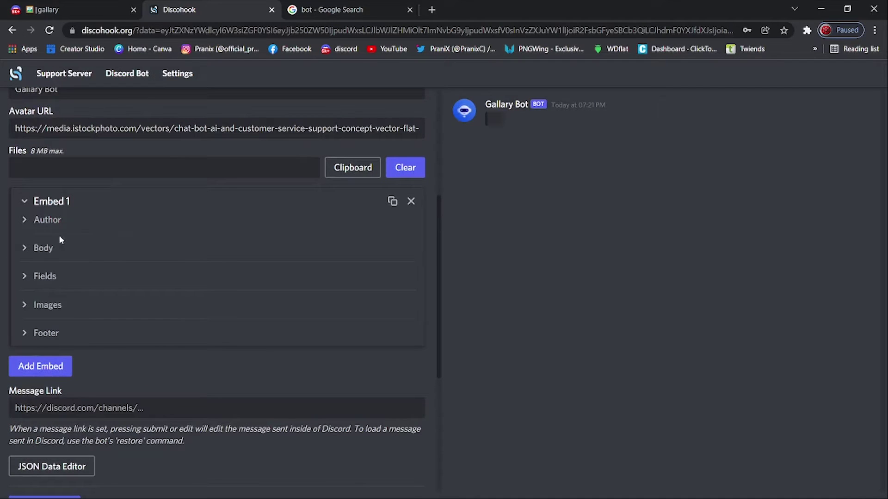
{"action": "left_click", "coordinate": [39, 248]}
{"action": "left_click", "coordinate": [54, 279]}
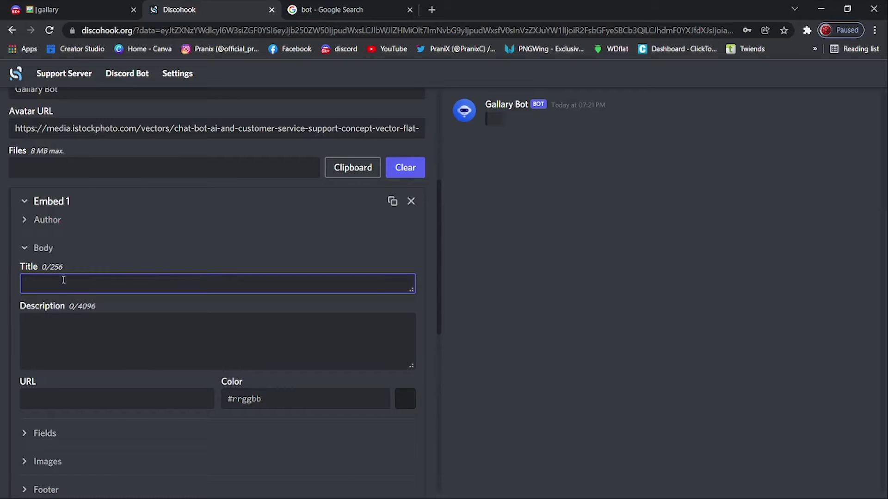
{"action": "type", "text": "Welcome to Our Gallary "}
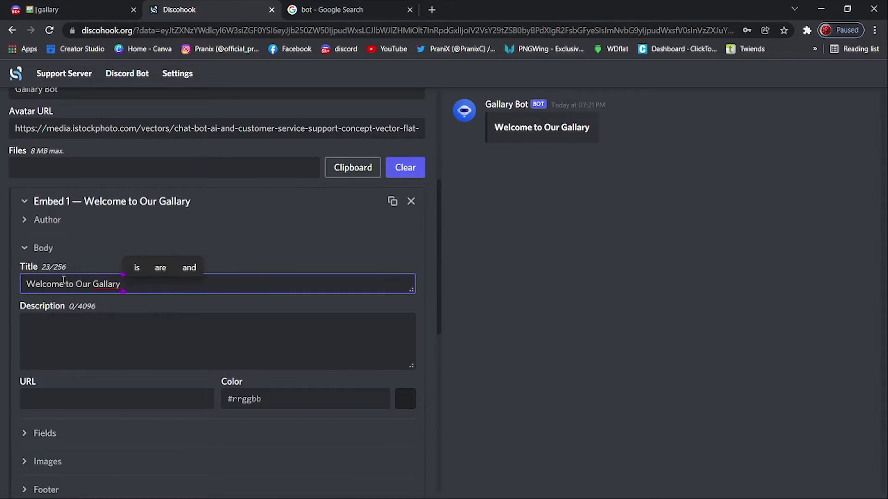
{"action": "type", "text": "channel!"}
{"action": "key", "text": "BackSpace"}
{"action": "key", "text": "BackSpace"}
{"action": "key", "text": "BackSpace"}
{"action": "key", "text": "BackSpace"}
{"action": "key", "text": "BackSpace"}
{"action": "key", "text": "BackSpace"}
{"action": "key", "text": "BackSpace"}
{"action": "key", "text": "BackSpace"}
Step: Write the description 'Hey! Welcome to gallary you can get all the important stuff here like SYMBOLS,BORDERS…'
{"action": "left_click", "coordinate": [74, 324]}
{"action": "type", "text": "We will put a"}
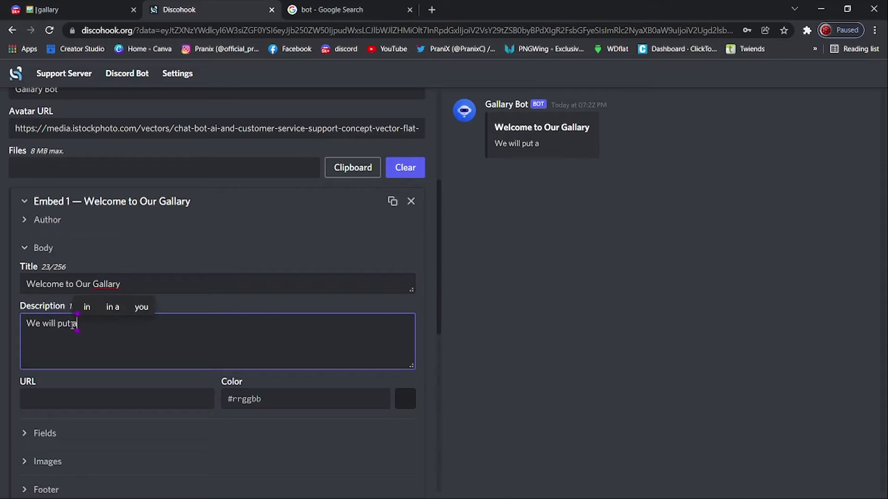
{"action": "type", "text": "ll the items , symbols and import"}
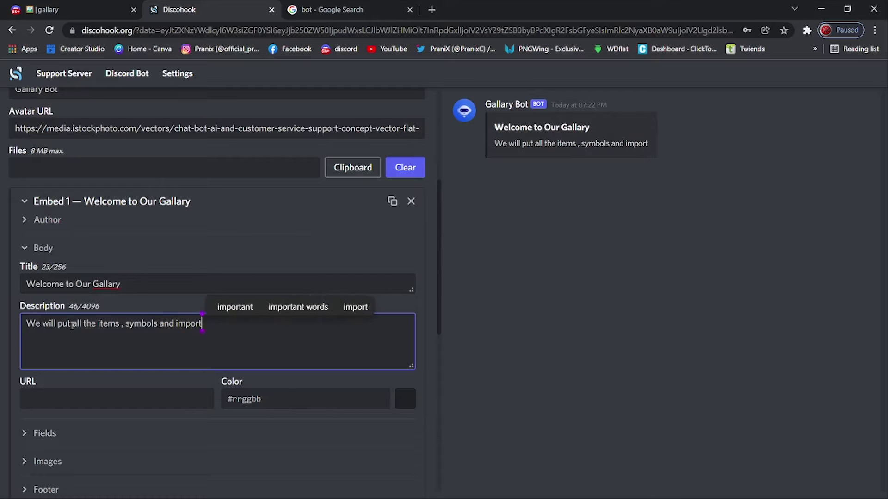
{"action": "key", "text": "ctrl+a"}
{"action": "type", "text": "Hey! Welcome to gallary you can get all the important stuff here like **SYMBOLS,BORDERS **and more designs!"}
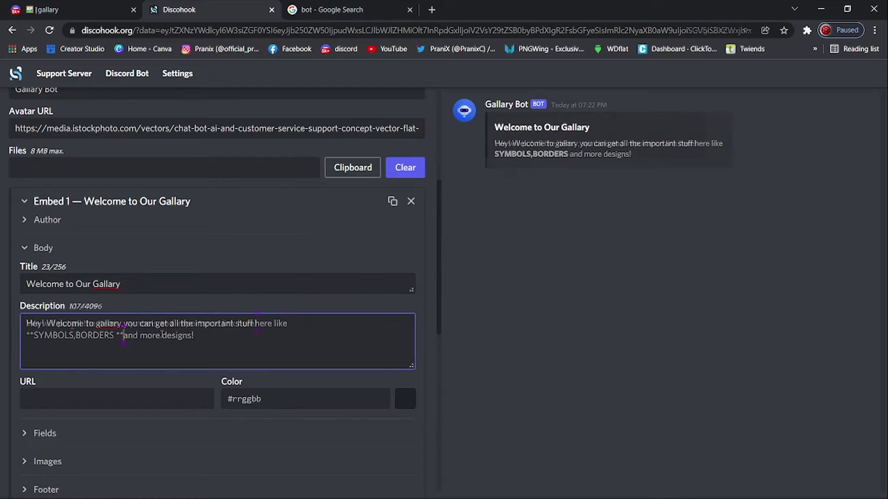
Step: Wrap SYMBOLS,BORDERS and more in ** markers, remove stray markers around Hey!, and collapse Embed 1
{"action": "left_click", "coordinate": [141, 336]}
{"action": "type", "text": "**"}
{"action": "left_click", "coordinate": [171, 336]}
{"action": "type", "text": "**"}
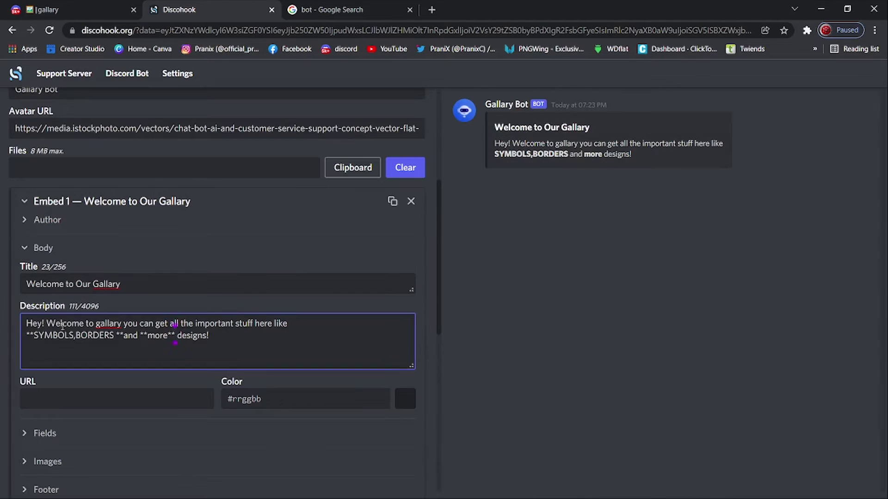
{"action": "left_click", "coordinate": [27, 324]}
{"action": "type", "text": "**"}
{"action": "left_click", "coordinate": [53, 323]}
{"action": "type", "text": "**"}
{"action": "key", "text": "BackSpace"}
{"action": "key", "text": "BackSpace"}
{"action": "left_click", "coordinate": [33, 324]}
{"action": "key", "text": "BackSpace"}
{"action": "key", "text": "BackSpace"}
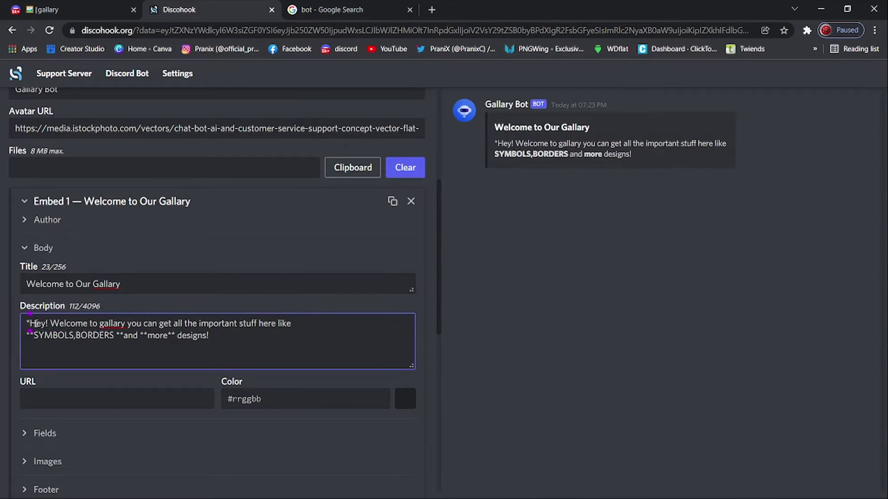
{"action": "scroll", "coordinate": [335, 316], "scroll_direction": "down", "scroll_amount": 3}
{"action": "scroll", "coordinate": [335, 316], "scroll_direction": "up", "scroll_amount": 3}
{"action": "left_click", "coordinate": [26, 203]}
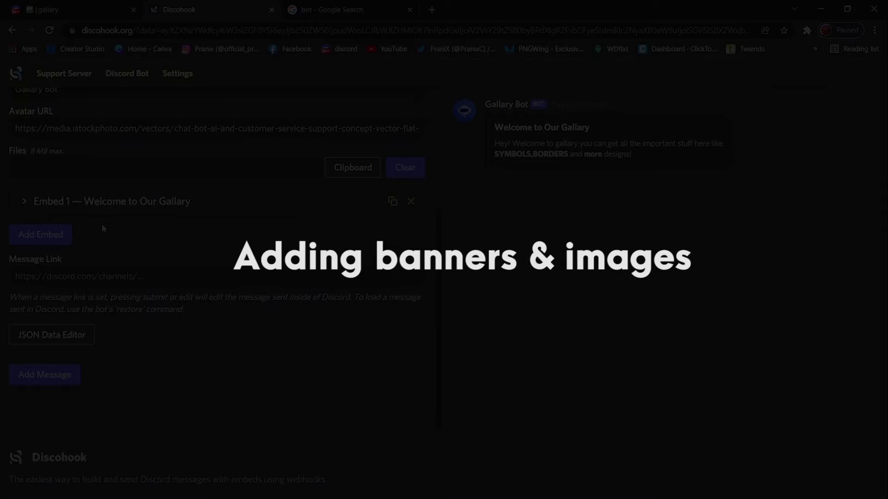
Step: With Embed 1 collapsed, add Embed 2 and expand its settings
{"action": "left_click", "coordinate": [26, 202]}
{"action": "left_click", "coordinate": [26, 202]}
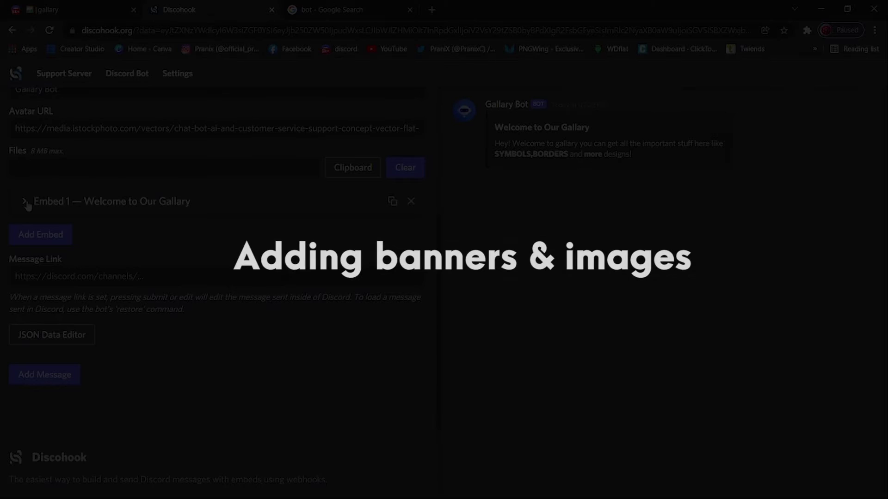
{"action": "left_click", "coordinate": [57, 236]}
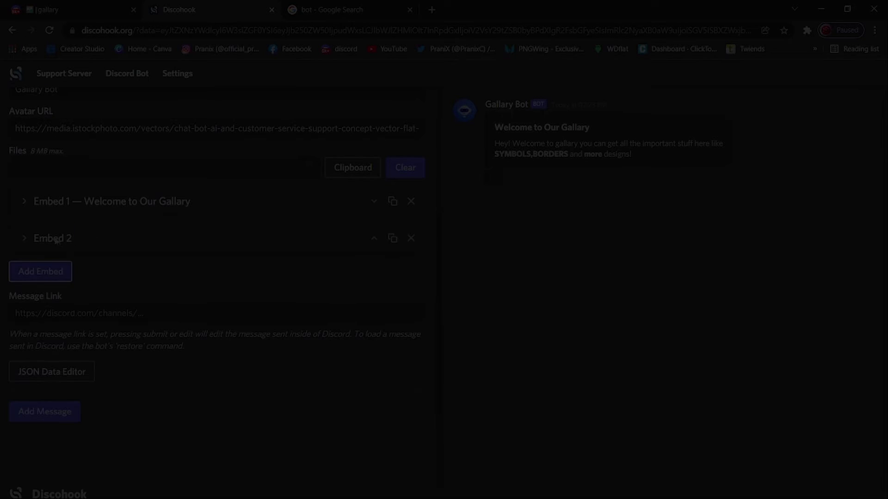
{"action": "left_click", "coordinate": [55, 238]}
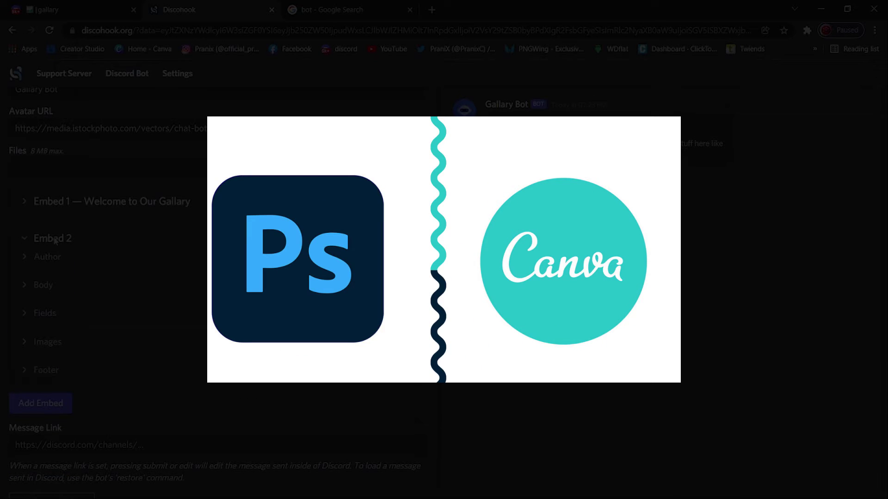
Step: Open Embed 2's Images section and copy the WELCOME banner's image address from Discord
{"action": "left_click", "coordinate": [45, 343]}
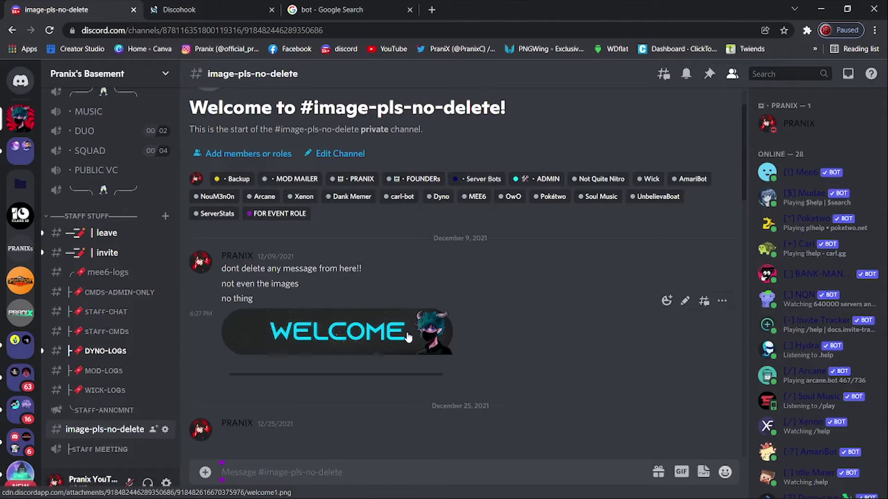
{"action": "left_click", "coordinate": [399, 340]}
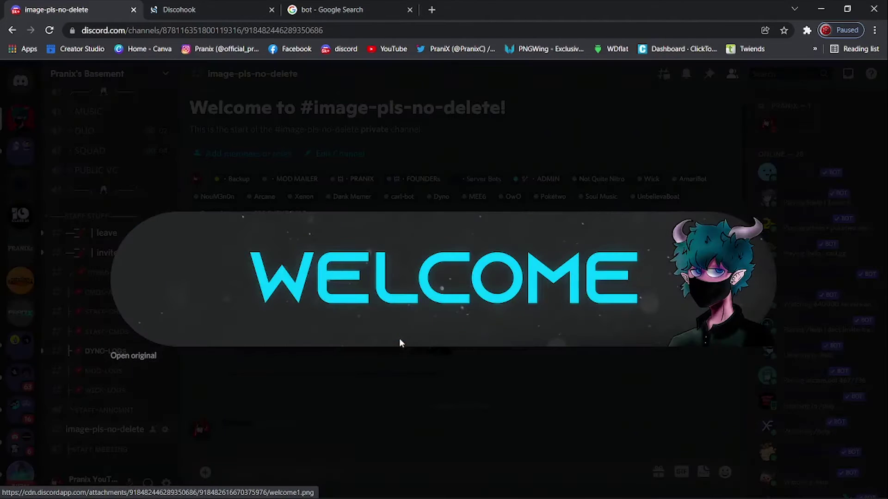
{"action": "right_click", "coordinate": [451, 274]}
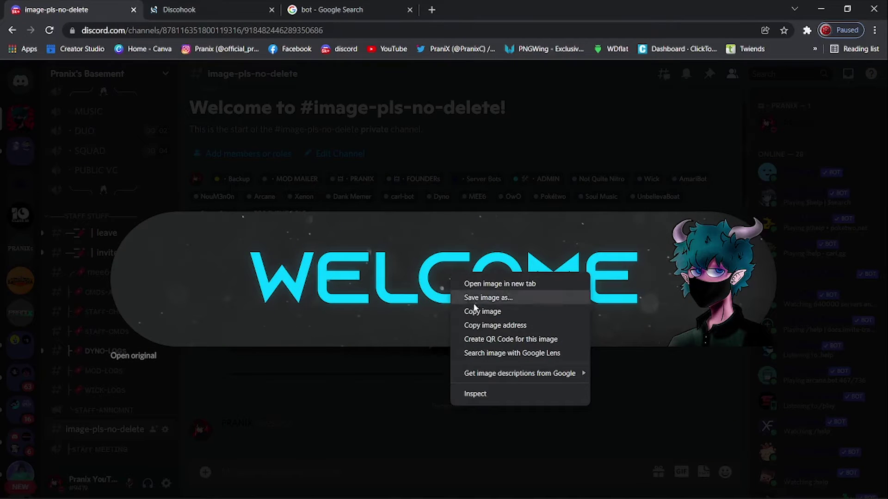
{"action": "left_click", "coordinate": [489, 325]}
{"action": "left_click", "coordinate": [359, 147]}
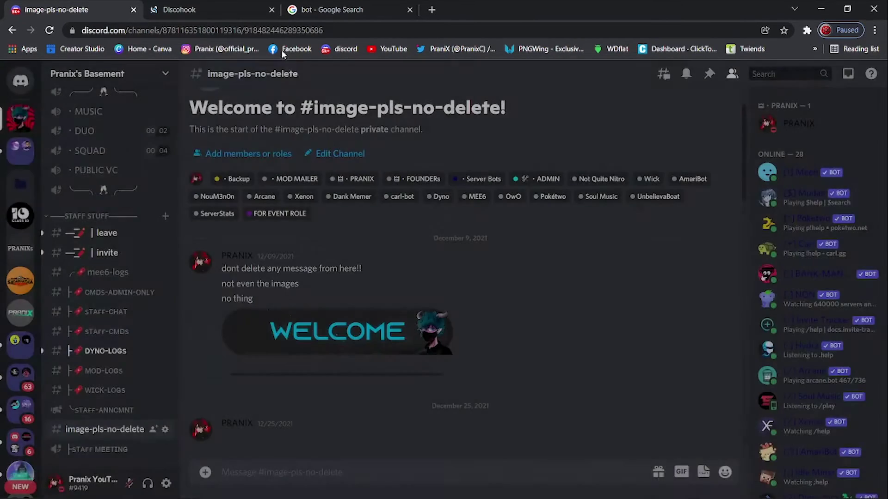
{"action": "left_click", "coordinate": [232, 7]}
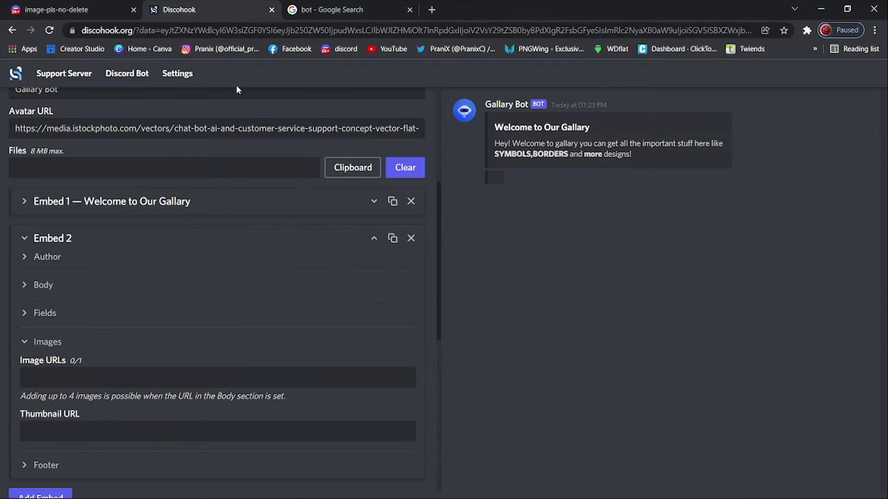
Step: Paste the welcome1.png banner address into Embed 2's Image URLs field and collapse Embed 2
{"action": "left_click", "coordinate": [107, 374]}
{"action": "key", "text": "ctrl+v"}
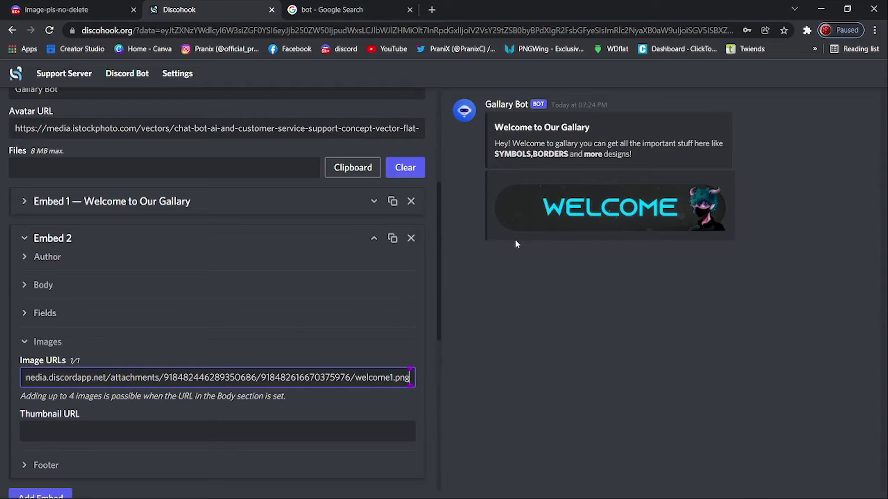
{"action": "left_click", "coordinate": [26, 238]}
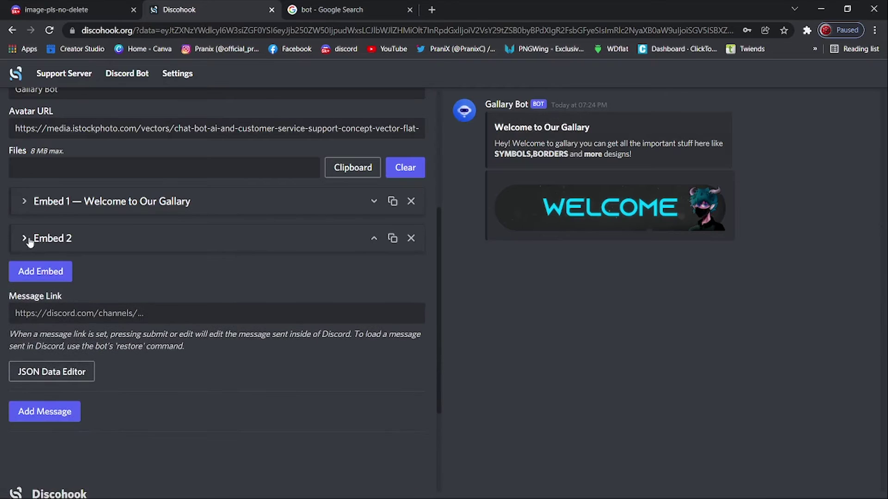
Step: In Discord, scroll up the channel list, open #gallary and select the Symbols heading text
{"action": "left_click", "coordinate": [91, 9]}
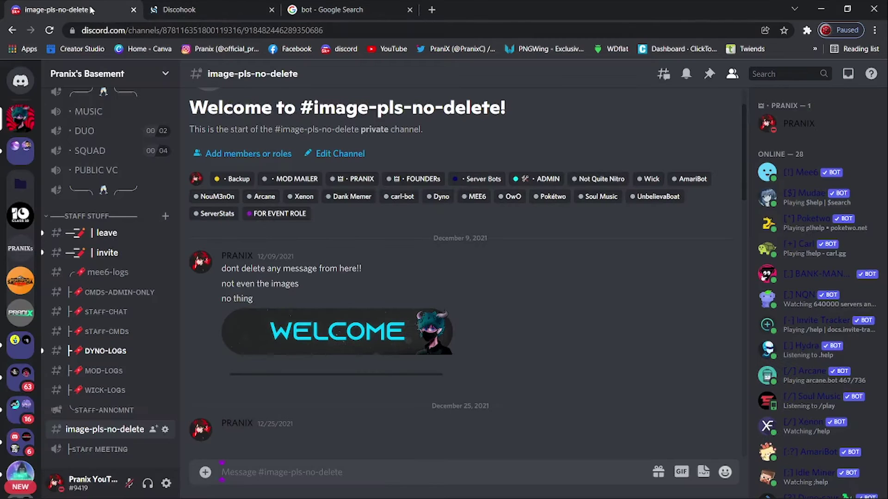
{"action": "scroll", "coordinate": [92, 282], "scroll_direction": "up", "scroll_amount": 15}
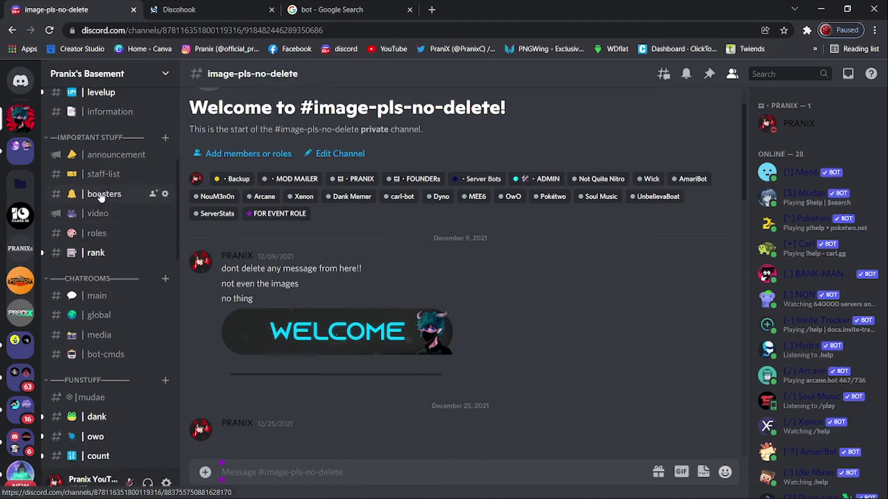
{"action": "scroll", "coordinate": [94, 194], "scroll_direction": "up", "scroll_amount": 4}
{"action": "left_click", "coordinate": [93, 246]}
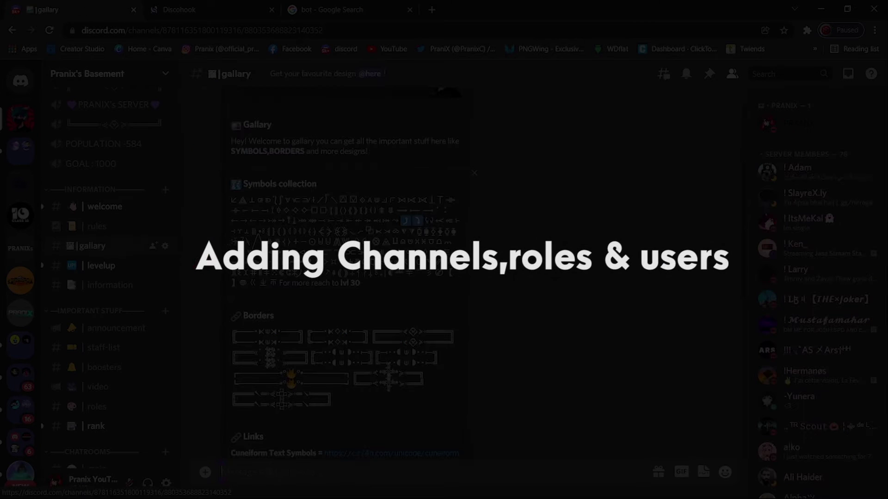
{"action": "left_click_drag", "start_coordinate": [317, 184], "coordinate": [216, 188]}
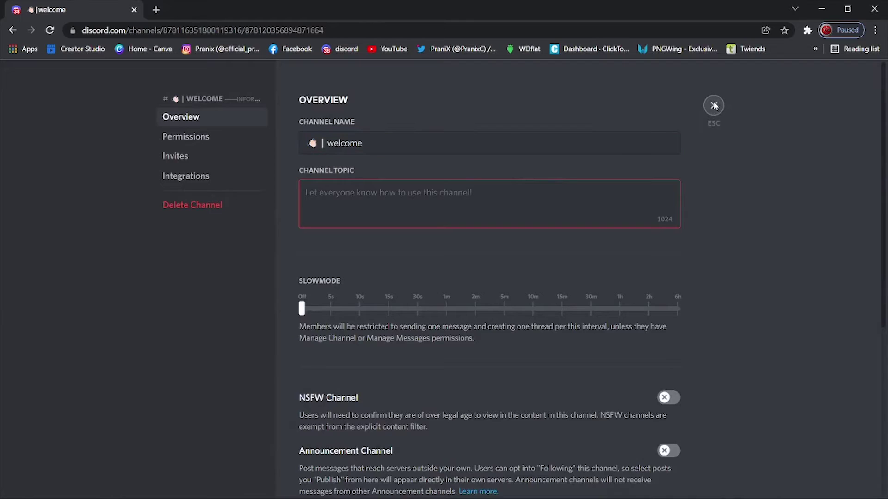
Step: Close the channel settings, send the message from Discohook, and view the post in #gallary
{"action": "left_click", "coordinate": [714, 106]}
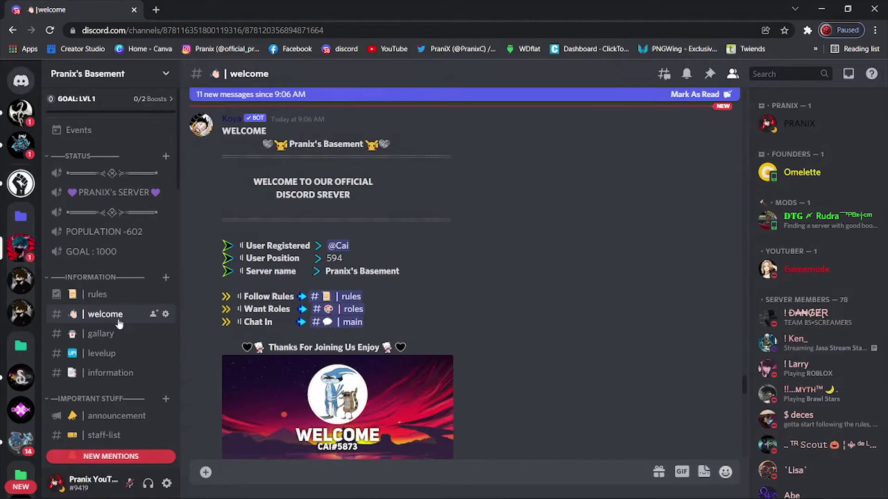
{"action": "right_click", "coordinate": [123, 334]}
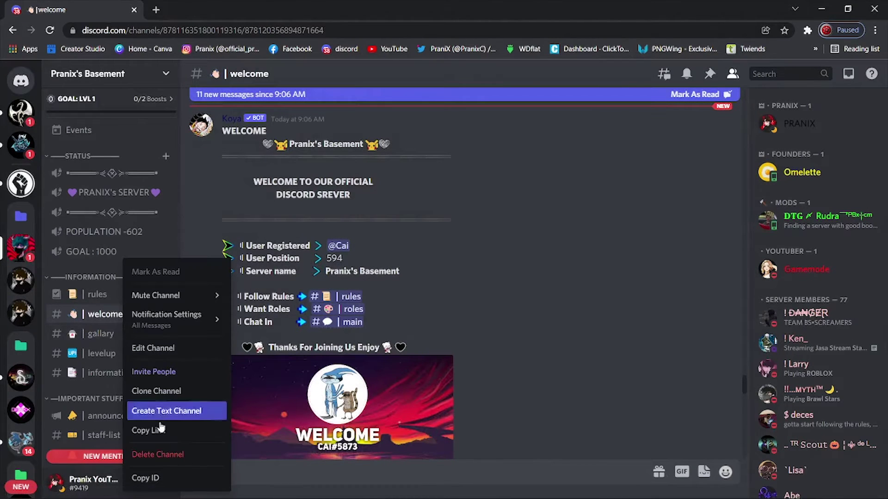
{"action": "left_click", "coordinate": [736, 161]}
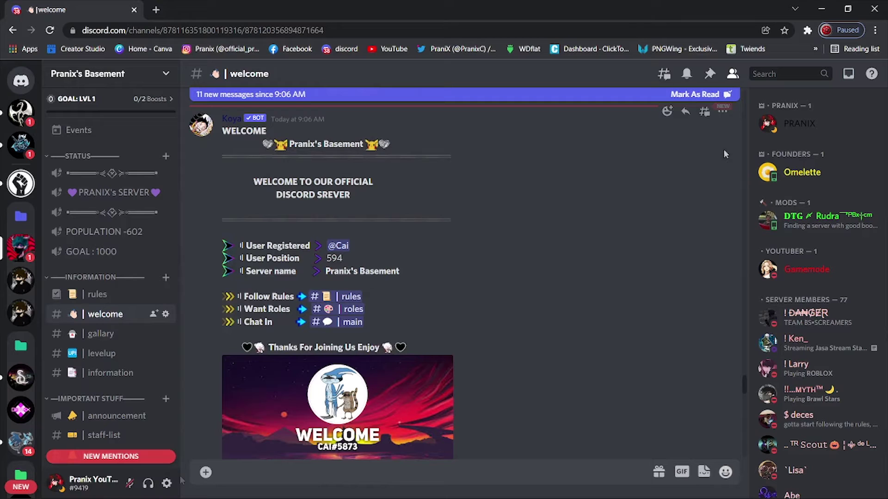
{"action": "right_click", "coordinate": [789, 134]}
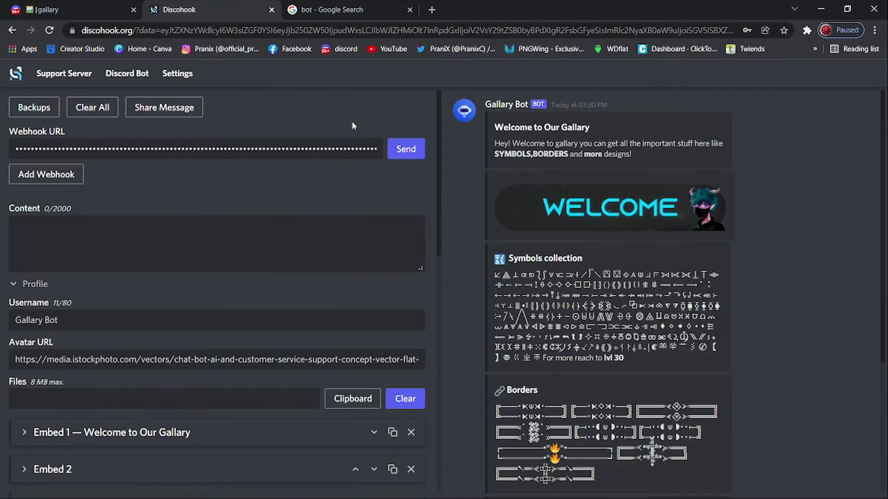
{"action": "left_click", "coordinate": [406, 149]}
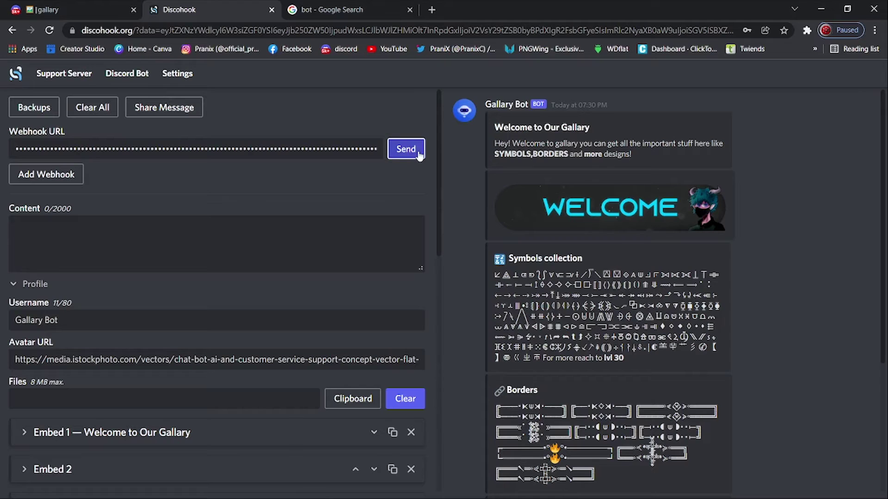
{"action": "left_click", "coordinate": [88, 9]}
Step: Scroll up and down through the posted Gallary message in #gallary to review its embeds
{"action": "scroll", "coordinate": [433, 278], "scroll_direction": "up", "scroll_amount": 5}
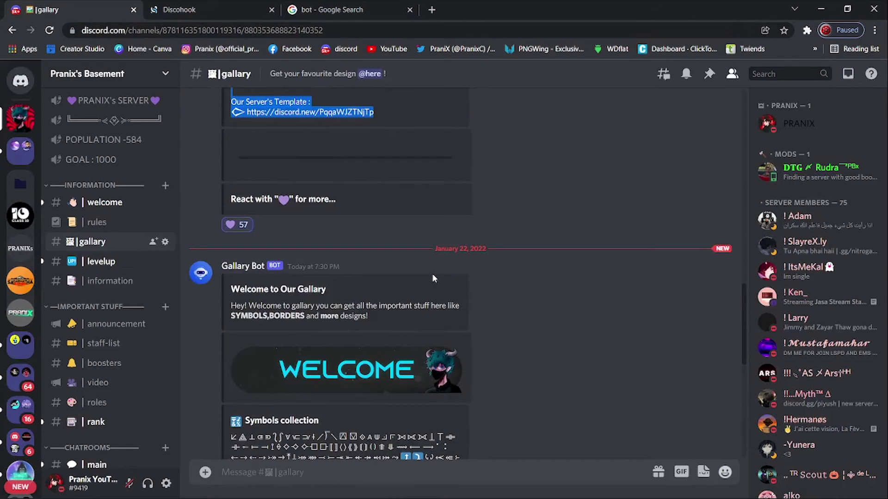
{"action": "scroll", "coordinate": [433, 276], "scroll_direction": "down", "scroll_amount": 2}
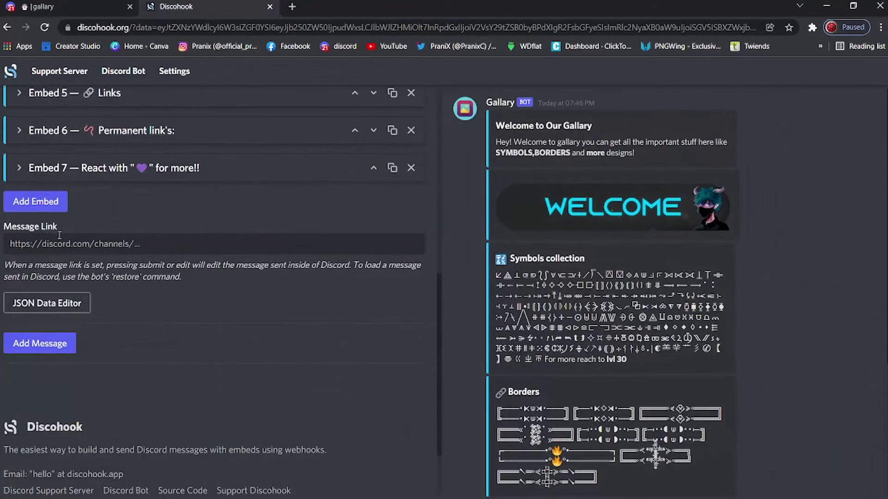
Step: Paste the Gallary message's link and apply the edit, changing its greeting from Hey! to Hello!
{"action": "left_click", "coordinate": [78, 245]}
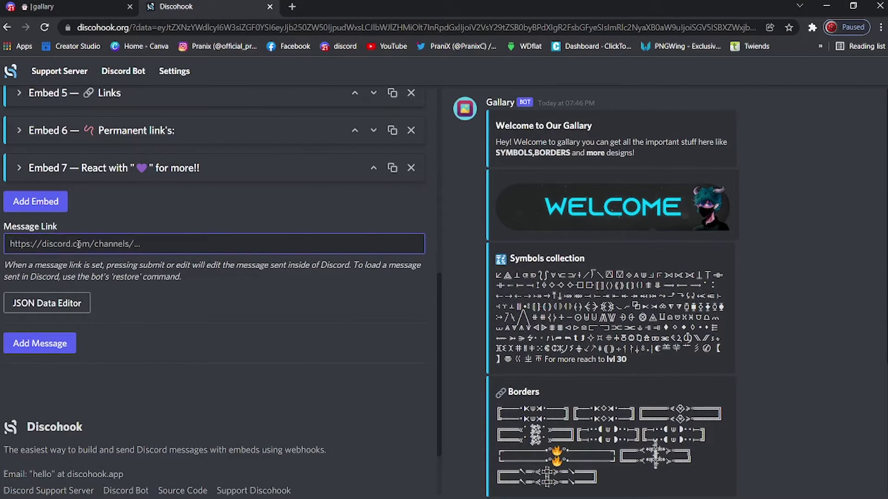
{"action": "key", "text": "ctrl+v"}
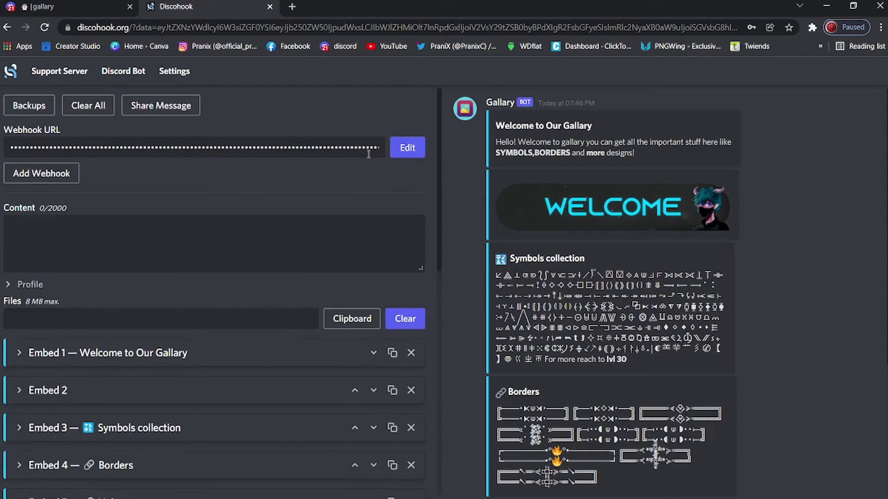
{"action": "left_click", "coordinate": [417, 154]}
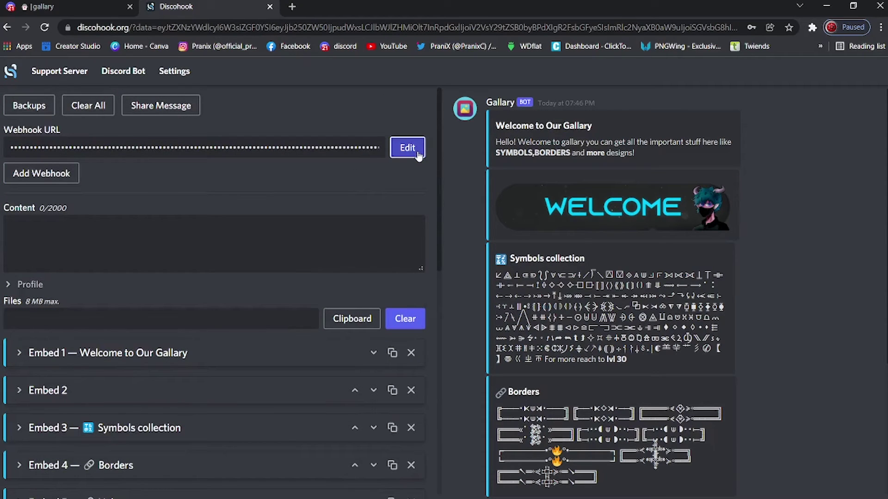
{"action": "left_click", "coordinate": [41, 7]}
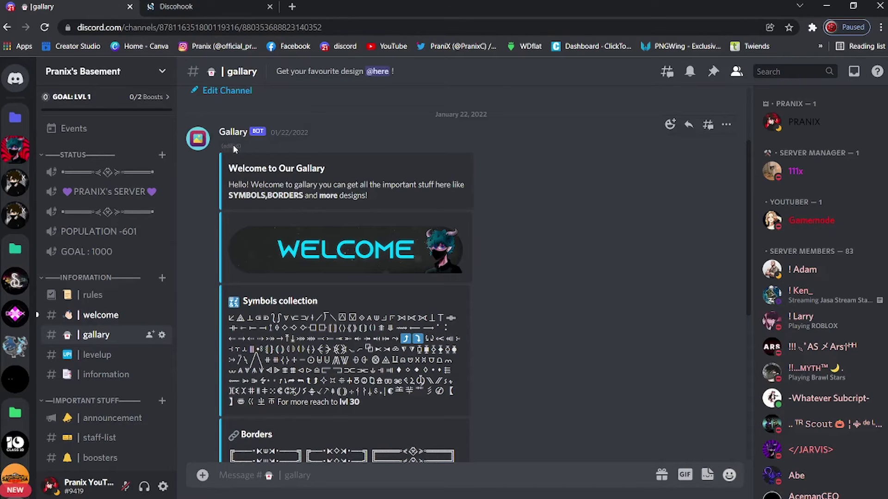
{"action": "mouse_move", "coordinate": [234, 149]}
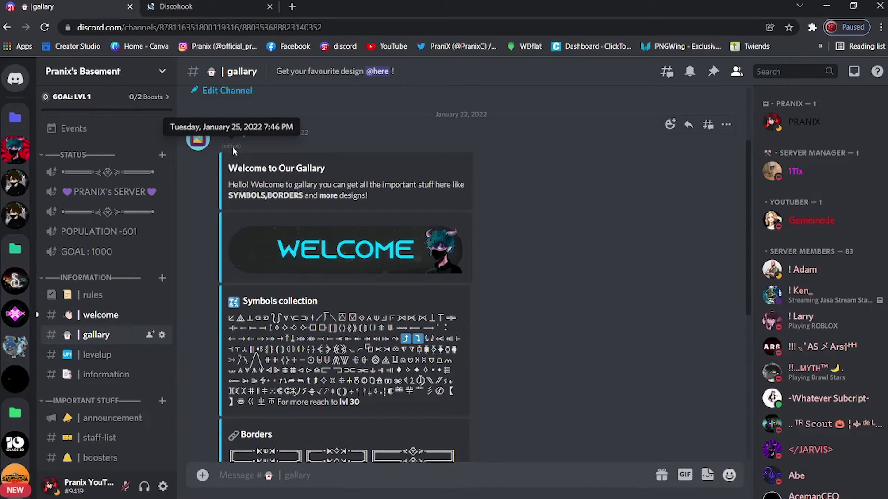
{"action": "scroll", "coordinate": [310, 248], "scroll_direction": "down", "scroll_amount": 5}
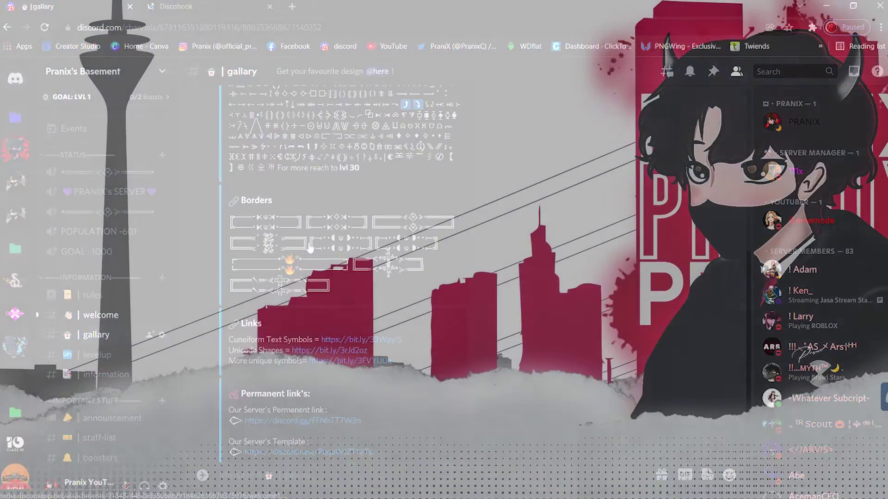